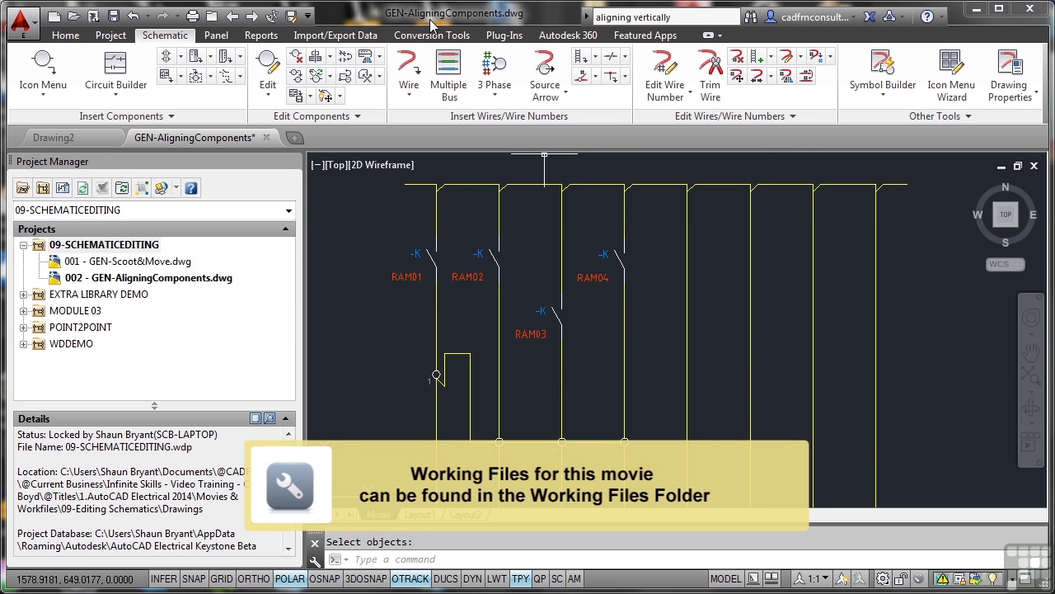
Look over the 002 - GEN-AligningComponents.dwg properties and the 09-SCHEMATICEDITING project options without changing anything
left_click(143, 279)
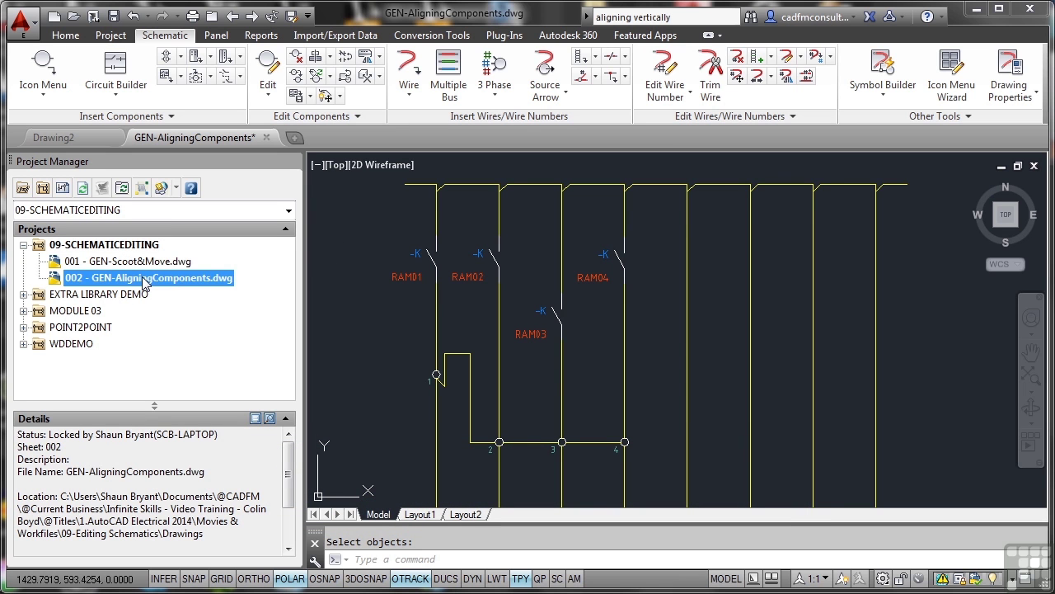
right_click(143, 280)
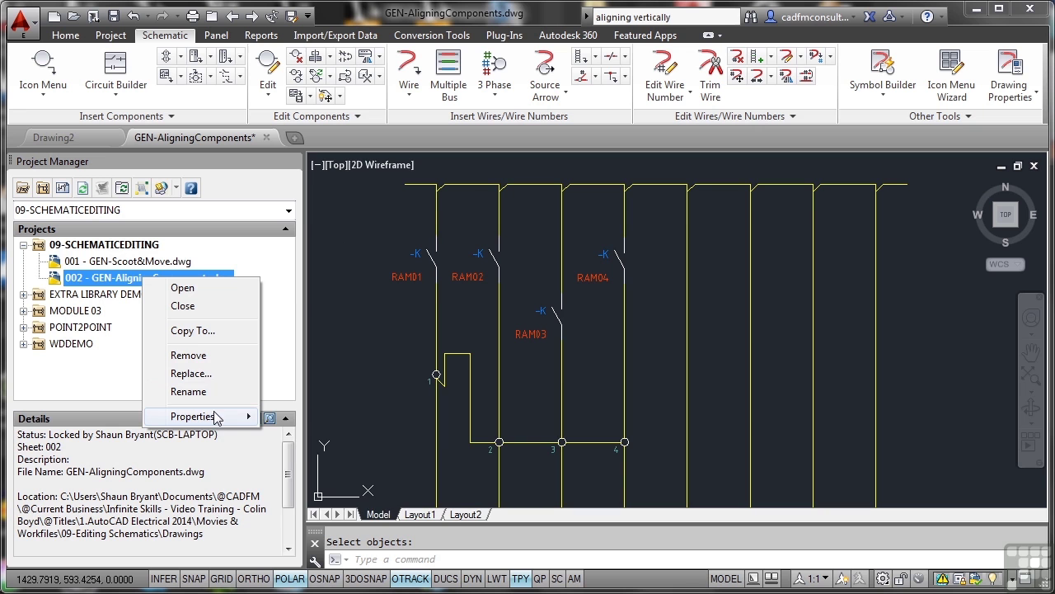
mouse_move(215, 420)
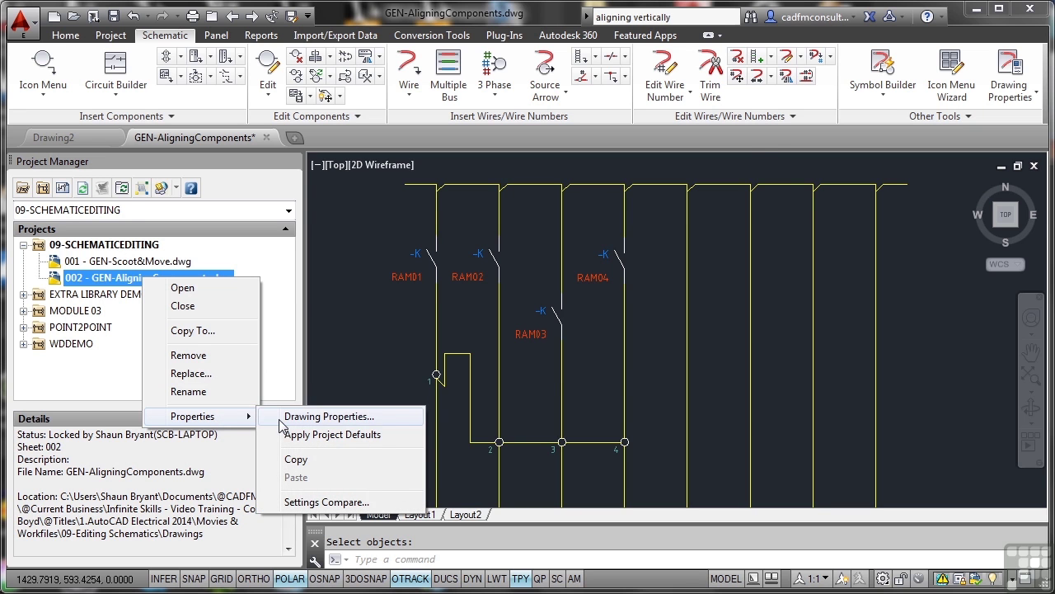
left_click(309, 418)
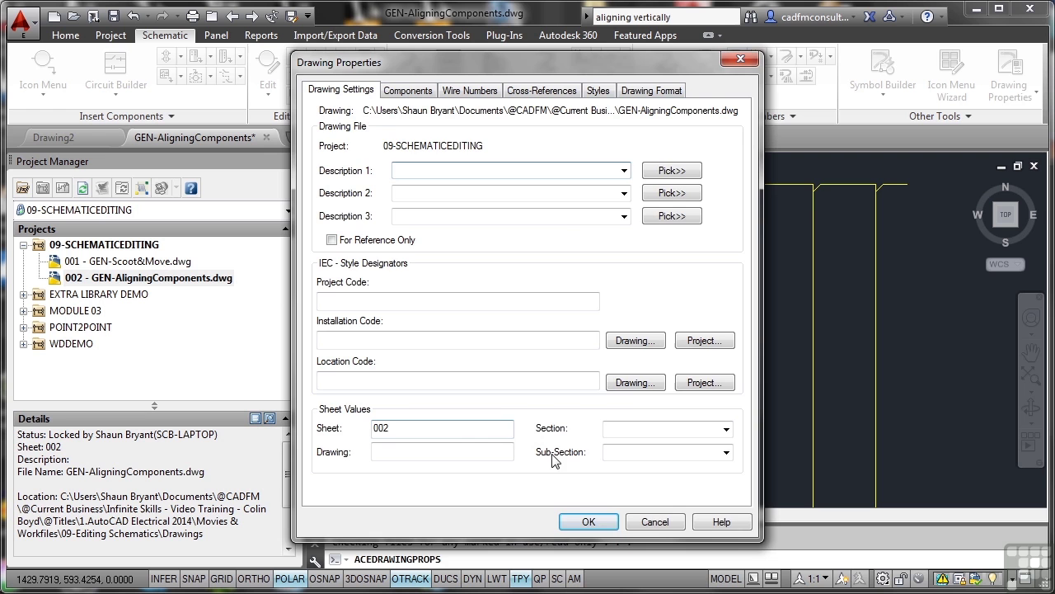
left_click(652, 521)
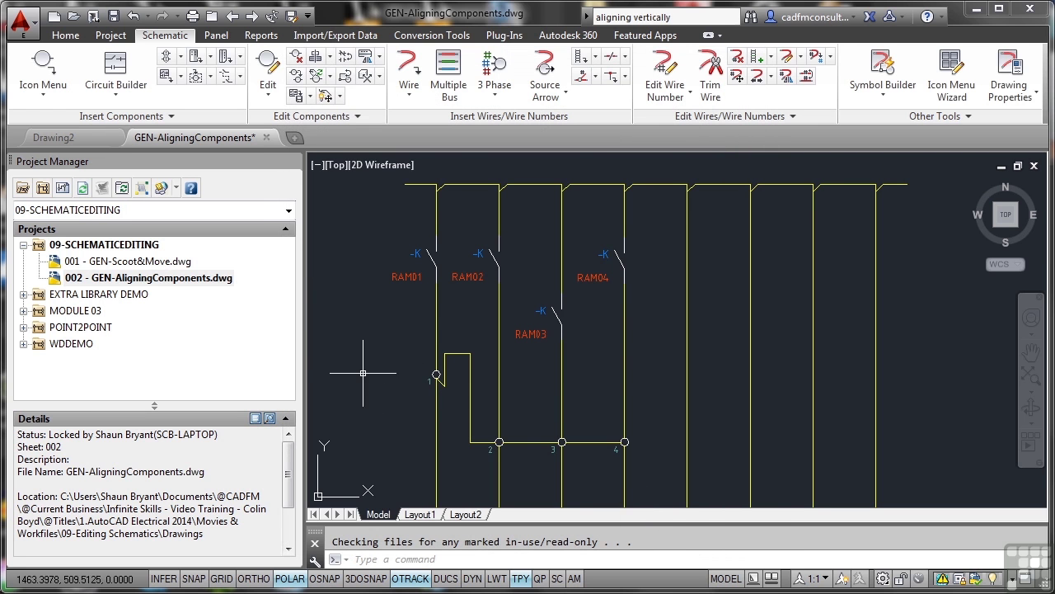
left_click(112, 245)
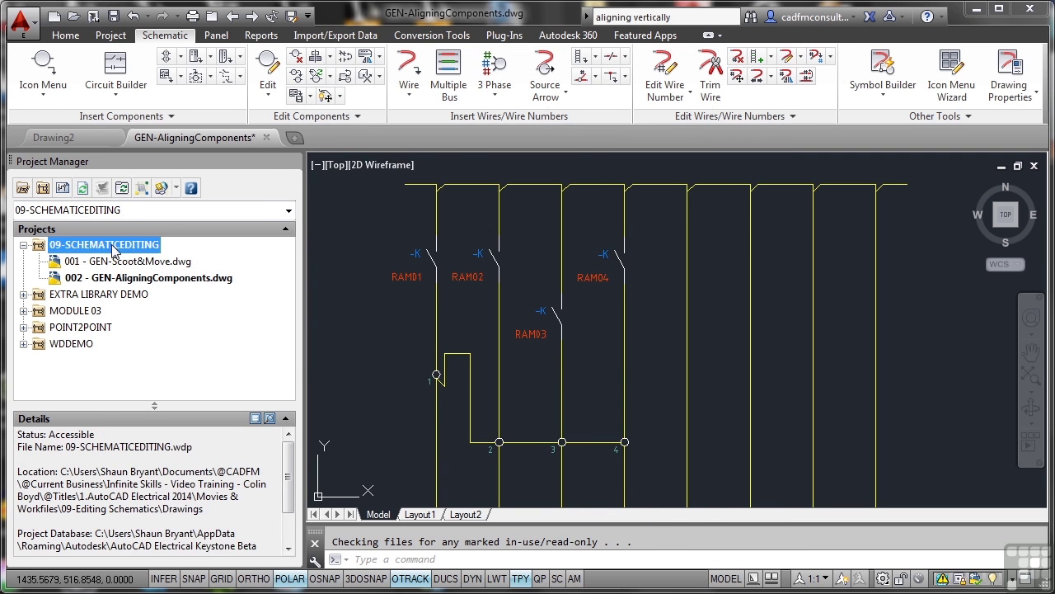
right_click(112, 245)
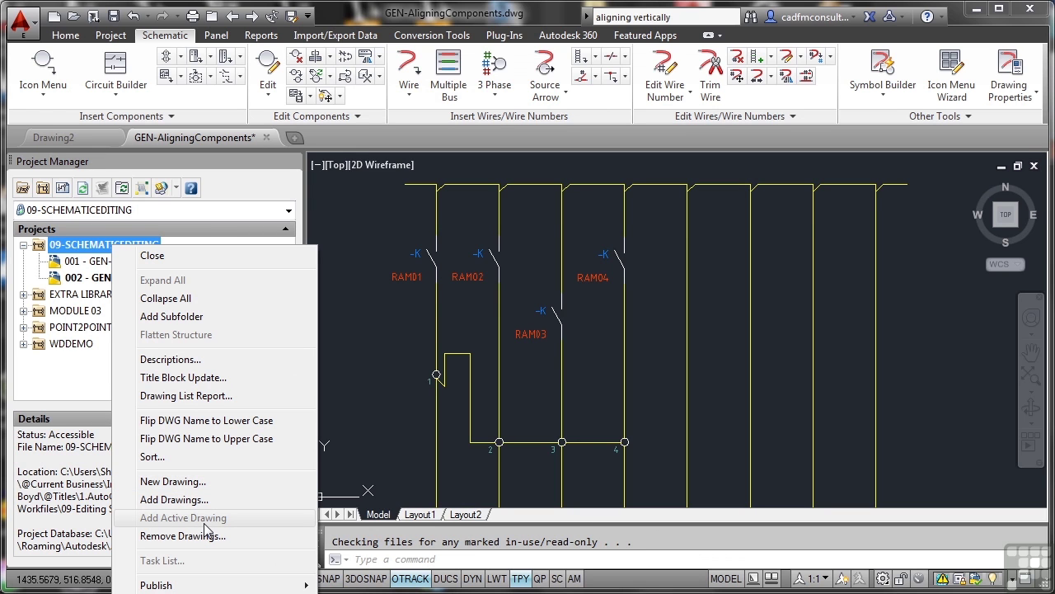
key("Escape")
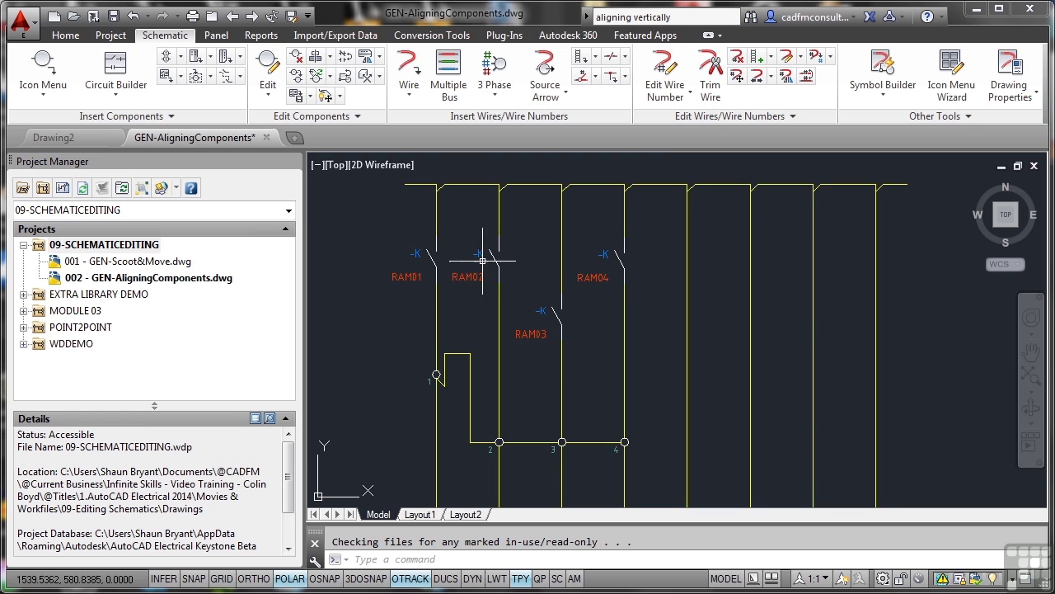
Zoom in and centre relays RAM01–RAM04, then show the Scoot/Align commands
scroll(544, 306, "up", 4)
mouse_move(526, 281)
middle_mouse_down()
mouse_move(737, 389)
mouse_move(727, 379)
middle_mouse_up()
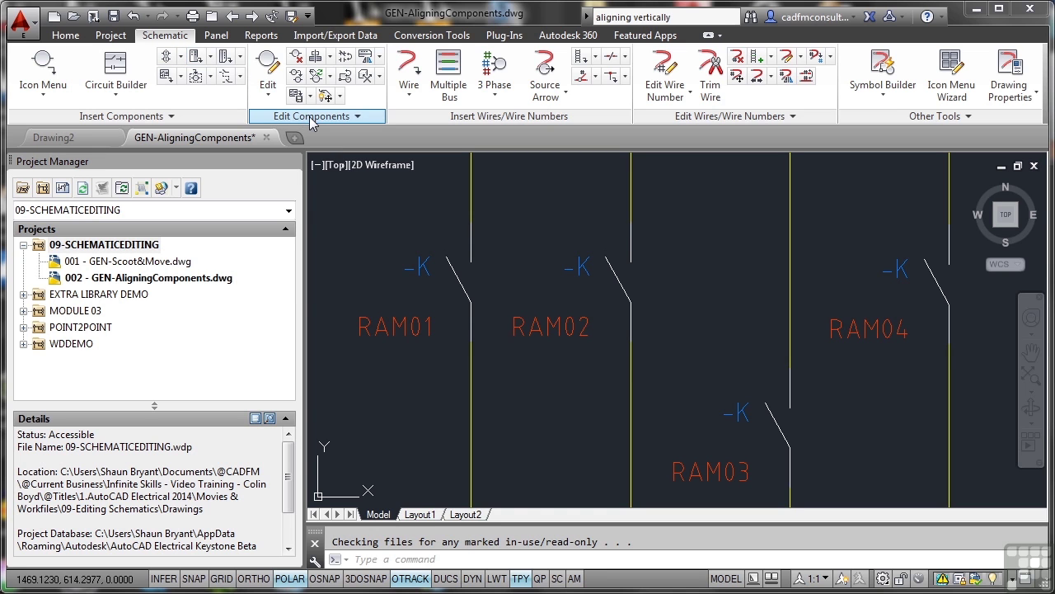
left_click(330, 58)
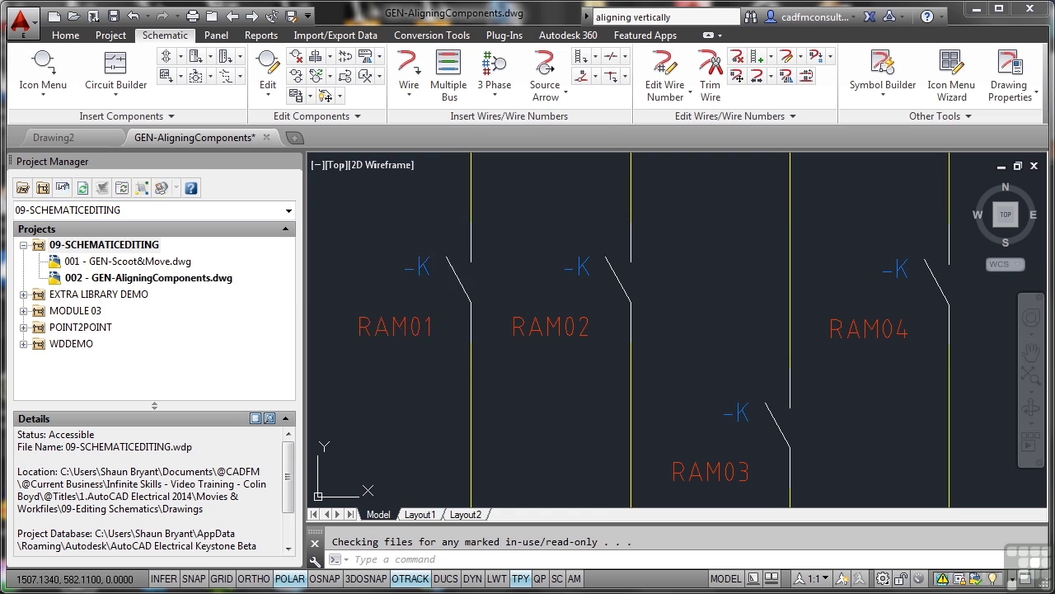
Align relays RAM02, RAM03 and RAM04 level with RAM01 using Align from RAM01's marking menu
left_click(461, 284)
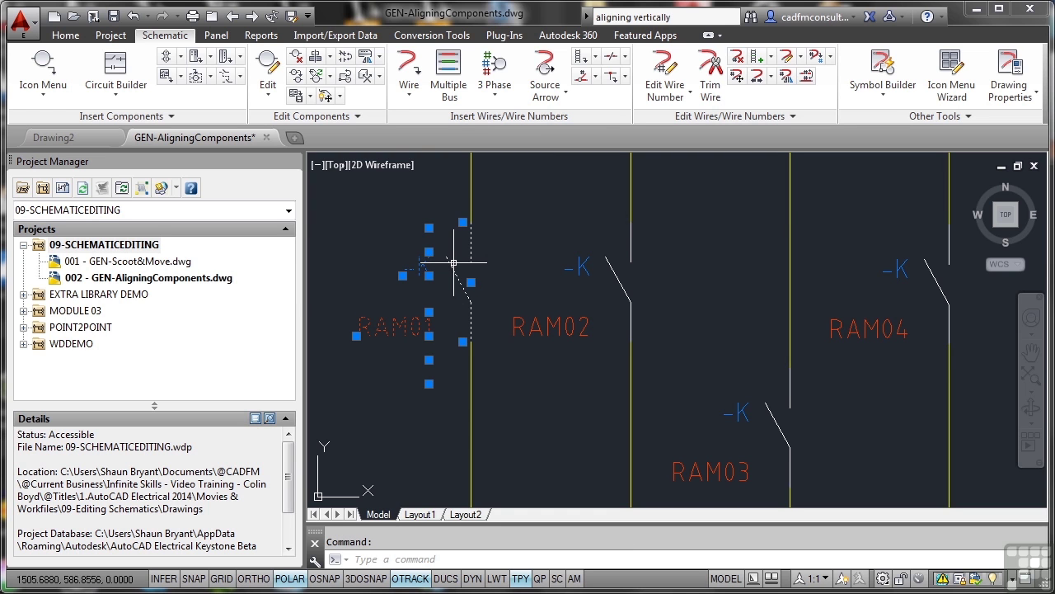
right_click(453, 263)
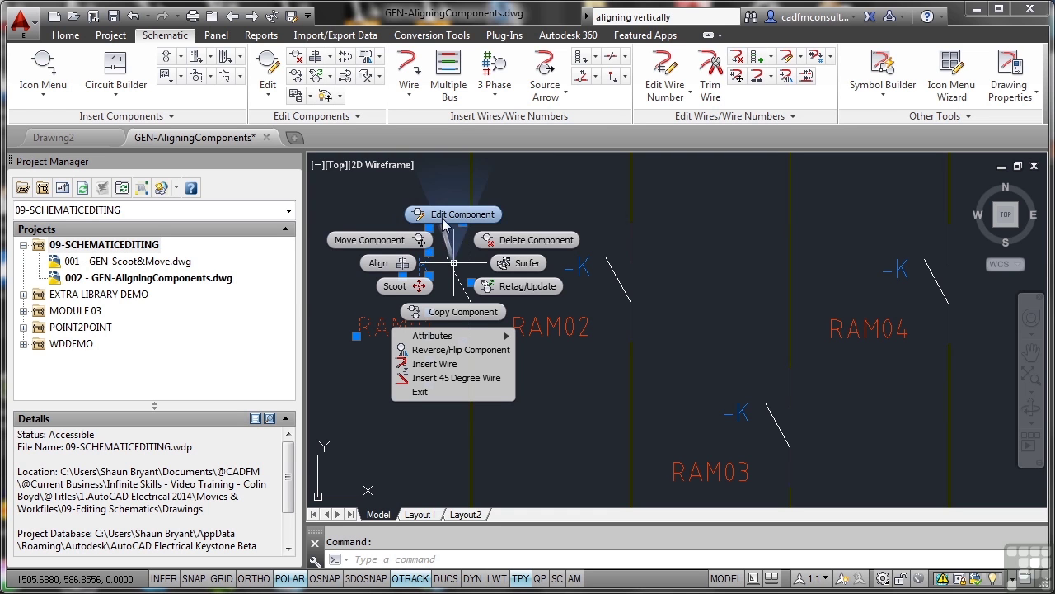
left_click(400, 262)
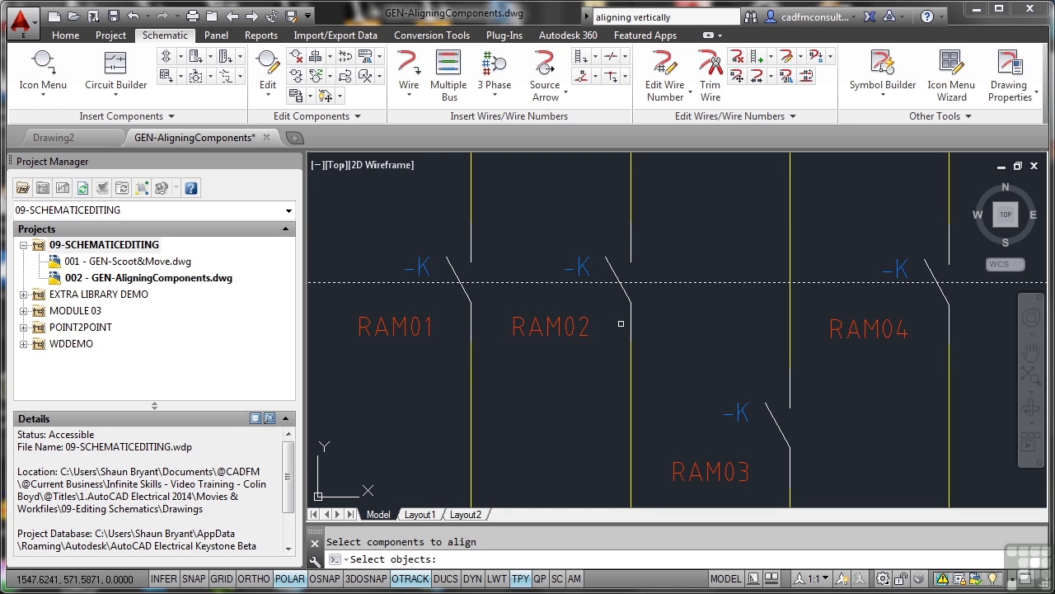
left_click(630, 311)
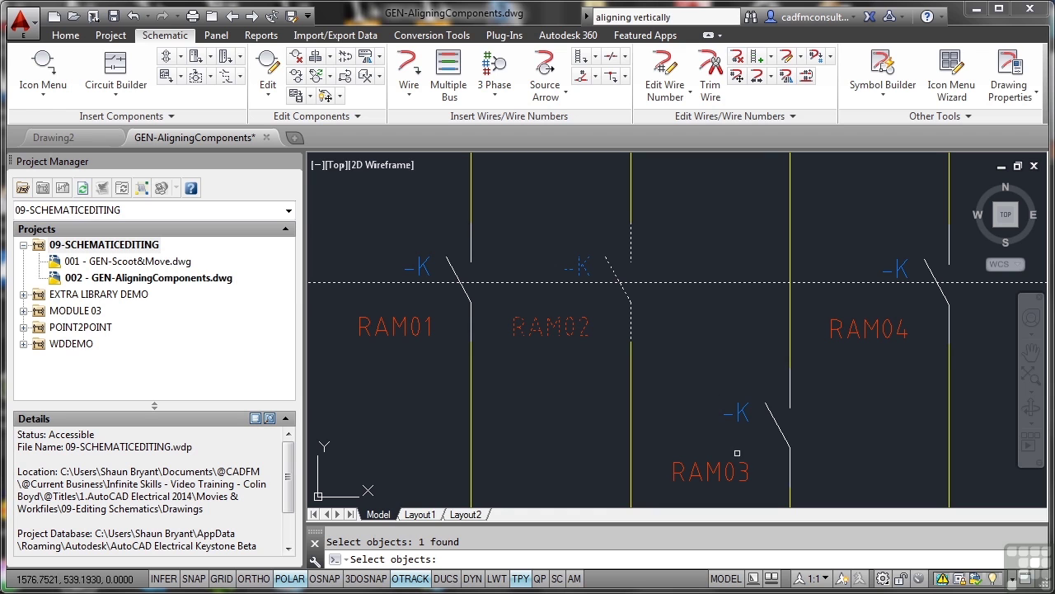
left_click(778, 424)
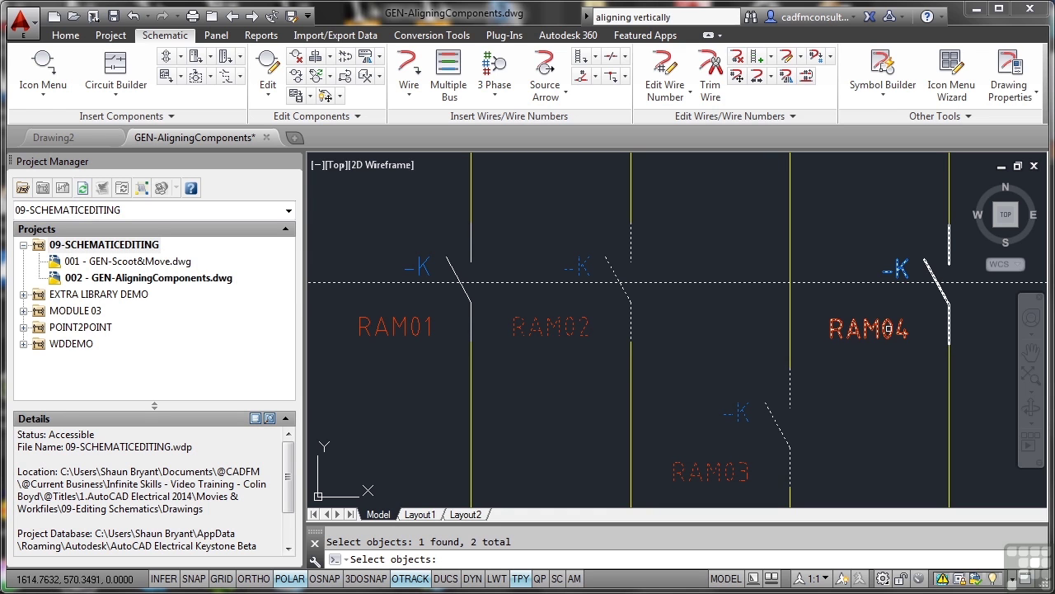
left_click(872, 369)
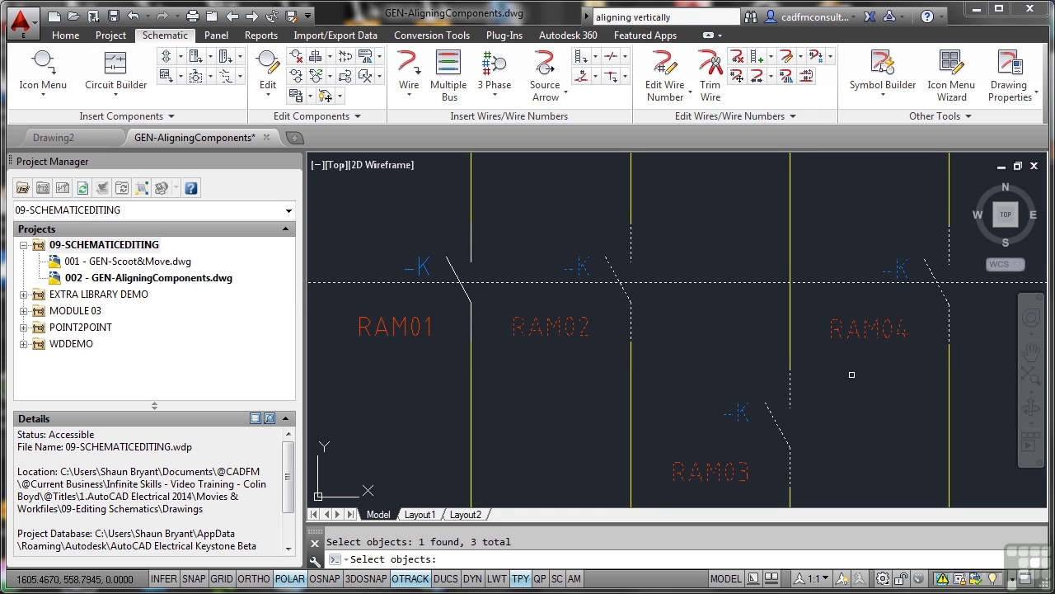
key("Return")
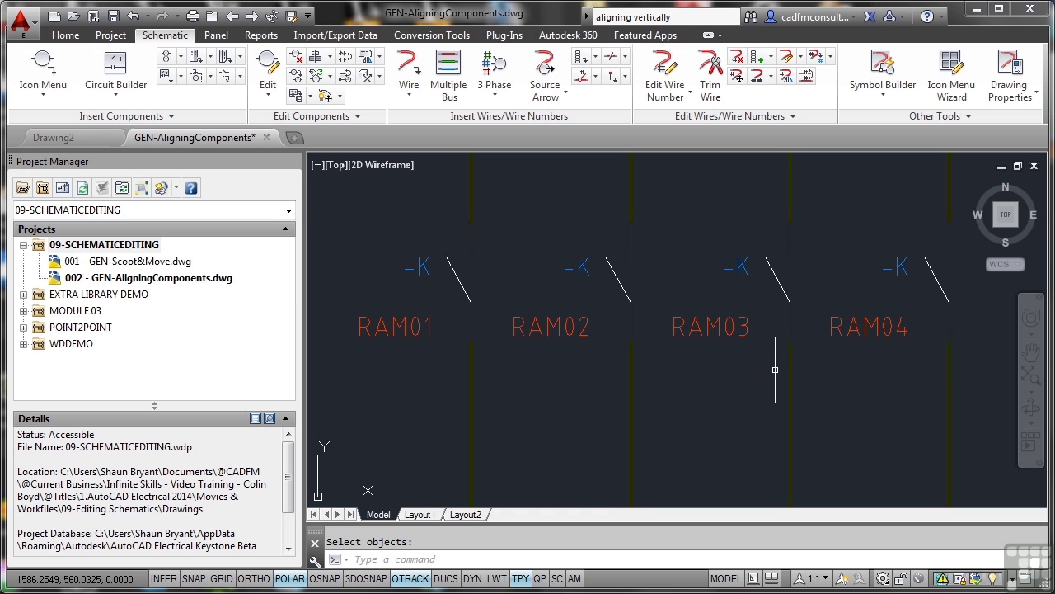
Zoom out, then zoom back in and pan down to centre terminal connectors 1–4
scroll(727, 366, "down", 2)
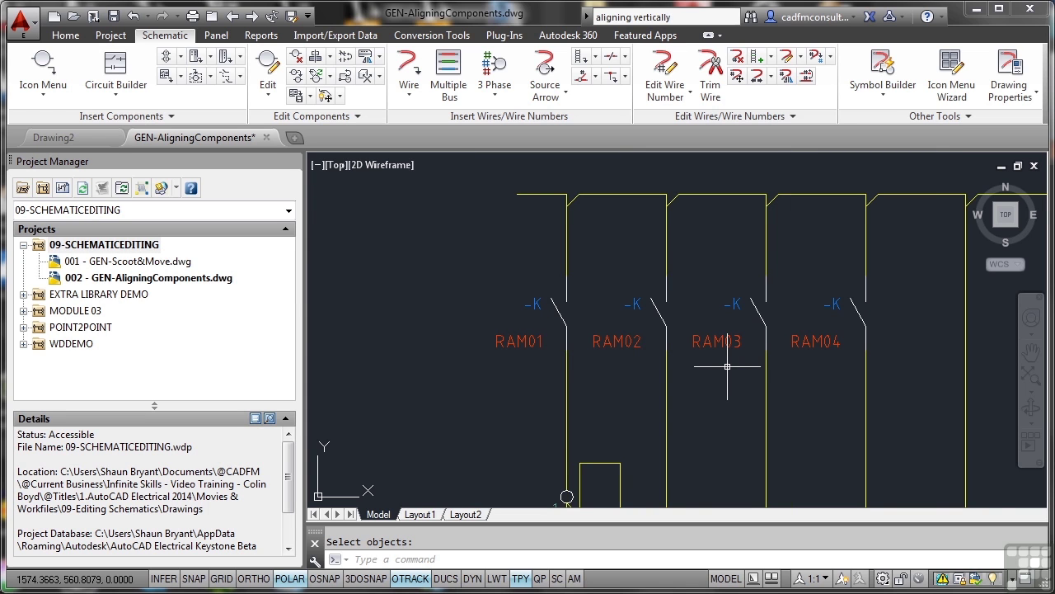
scroll(727, 366, "down", 3)
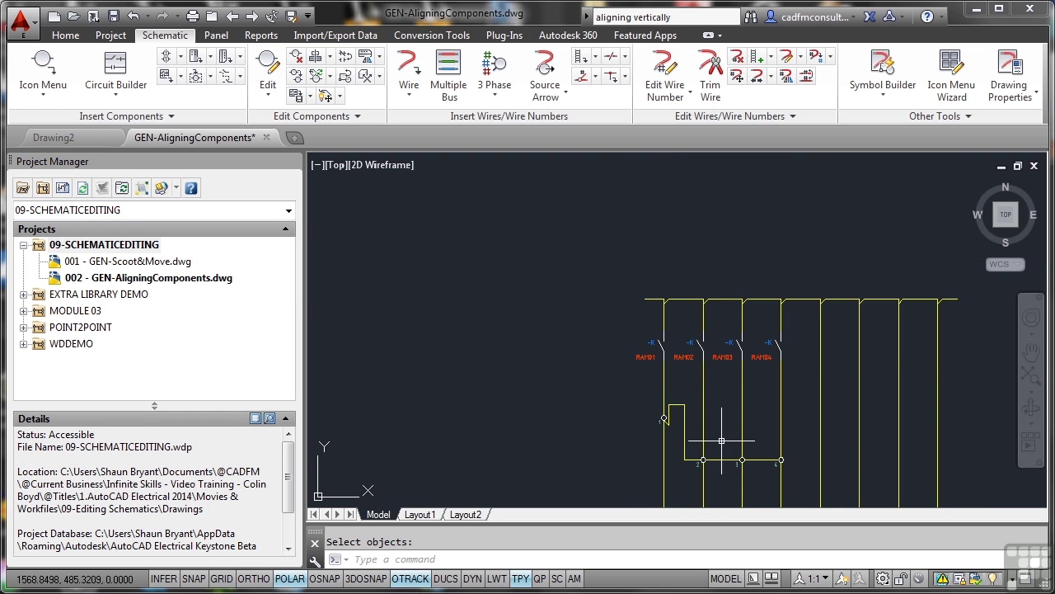
scroll(721, 441, "up", 3)
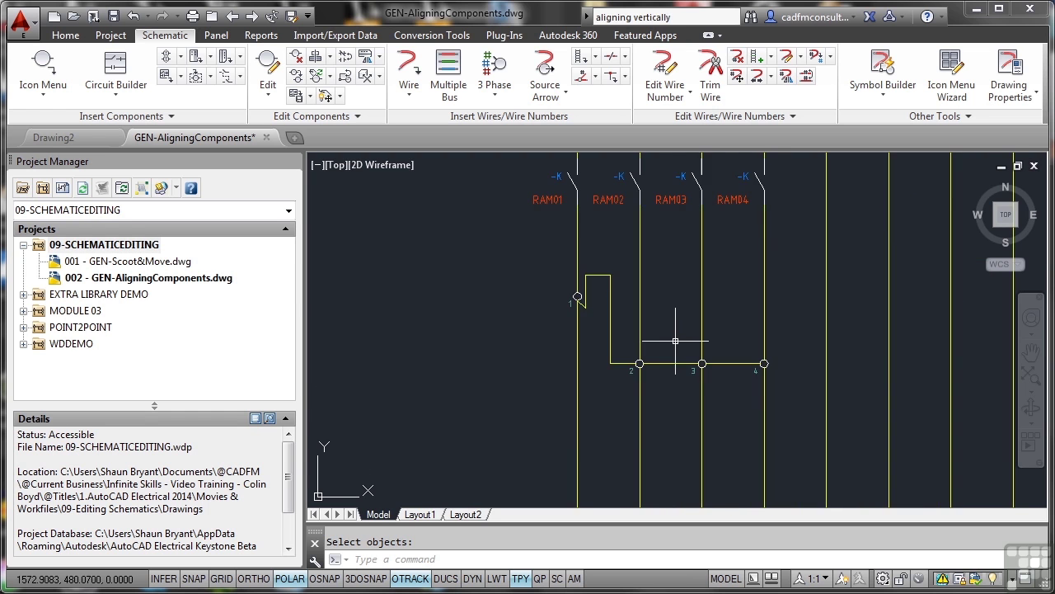
scroll(675, 341, "up", 4)
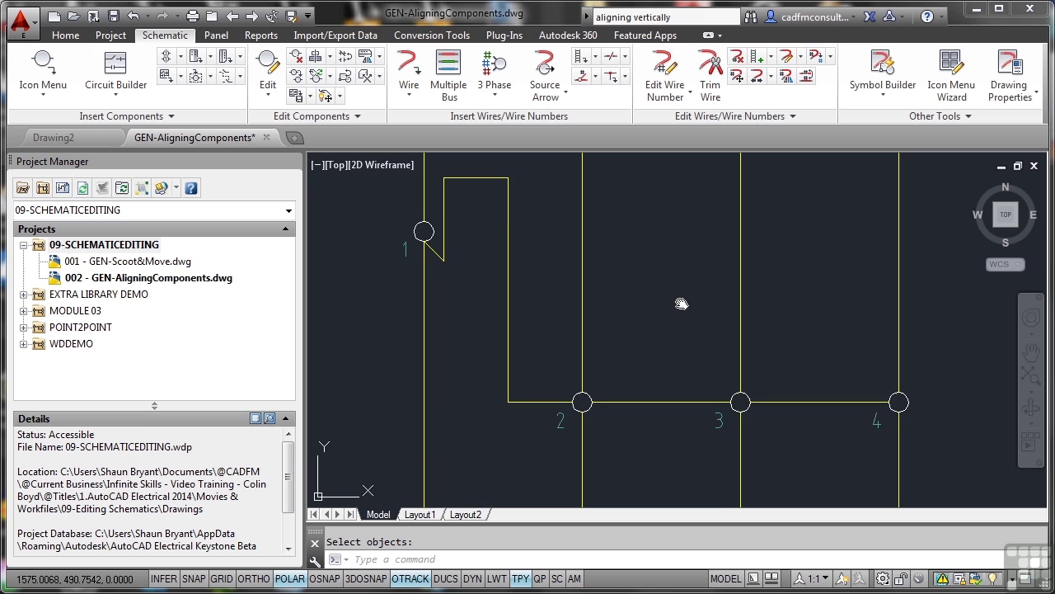
middle_click_drag(681, 303, 682, 347)
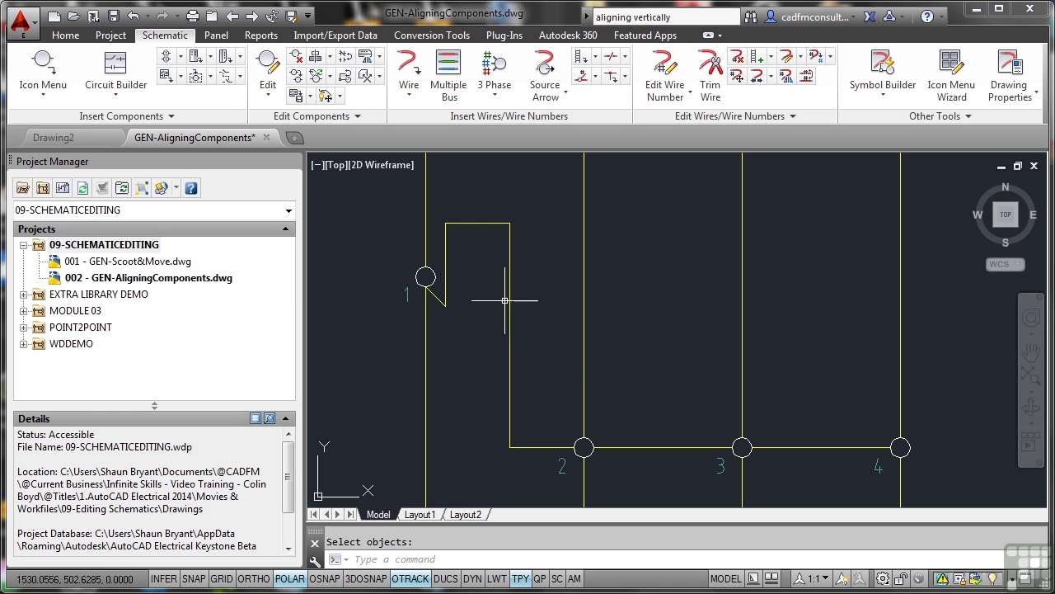
Align connectors 2, 3 and 4 level with connector 1 using Align from its marking menu
left_click(425, 276)
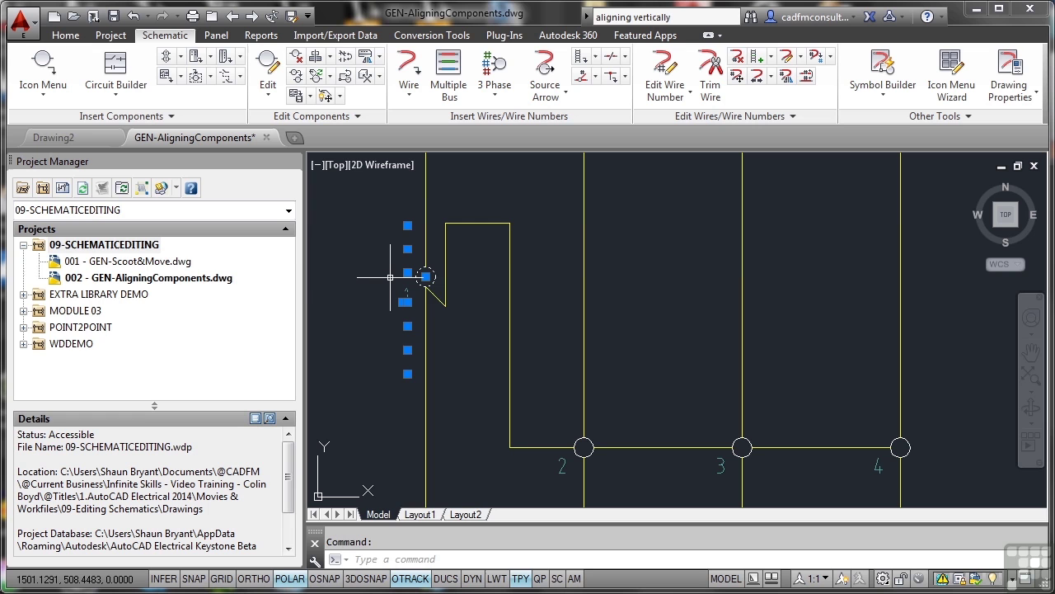
right_click(390, 277)
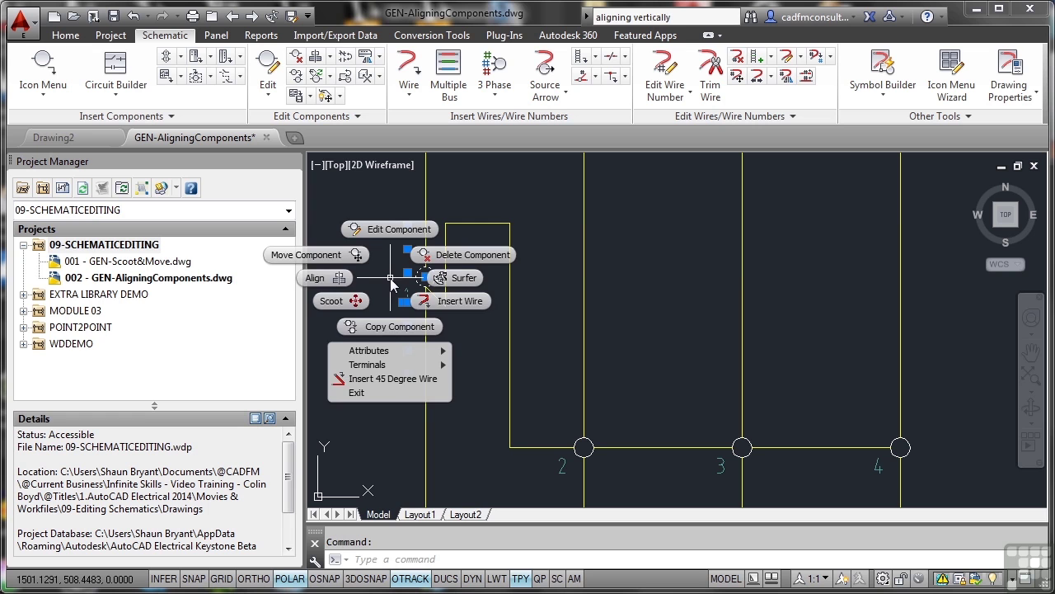
left_click(322, 274)
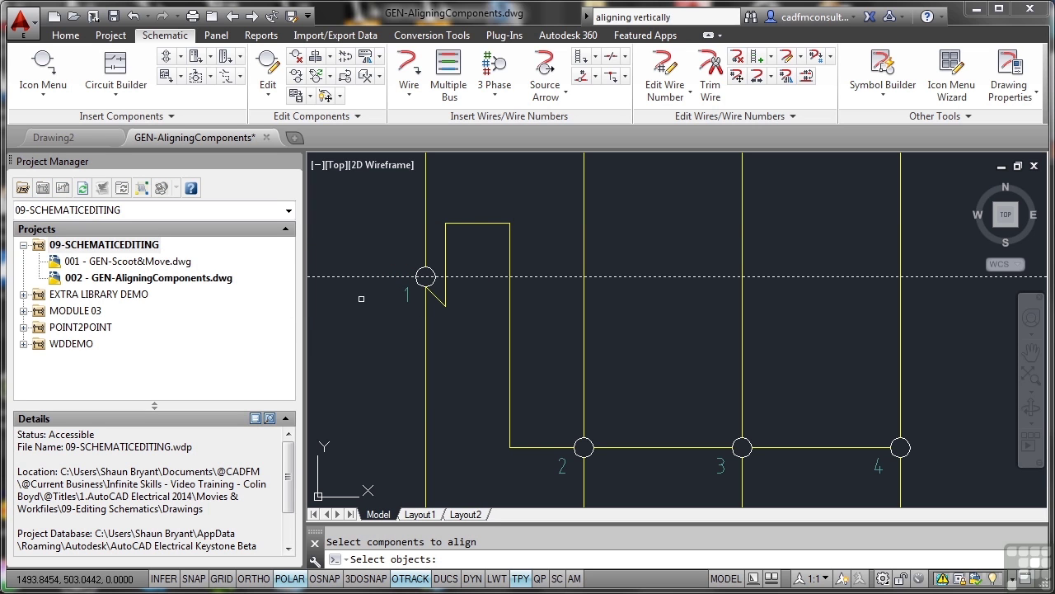
left_click(563, 466)
left_click(721, 467)
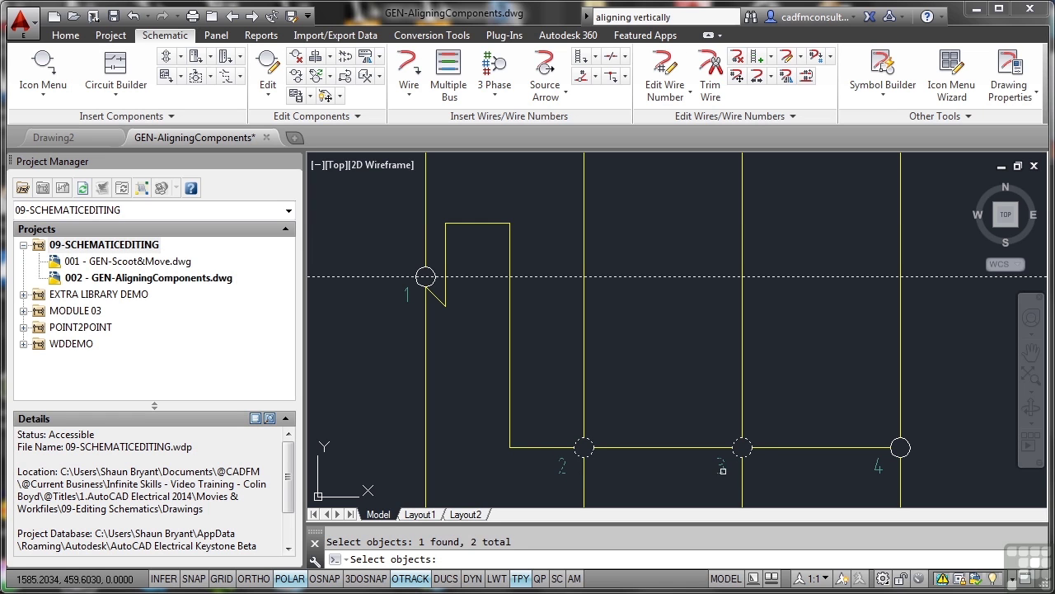
left_click(858, 469)
key("Return")
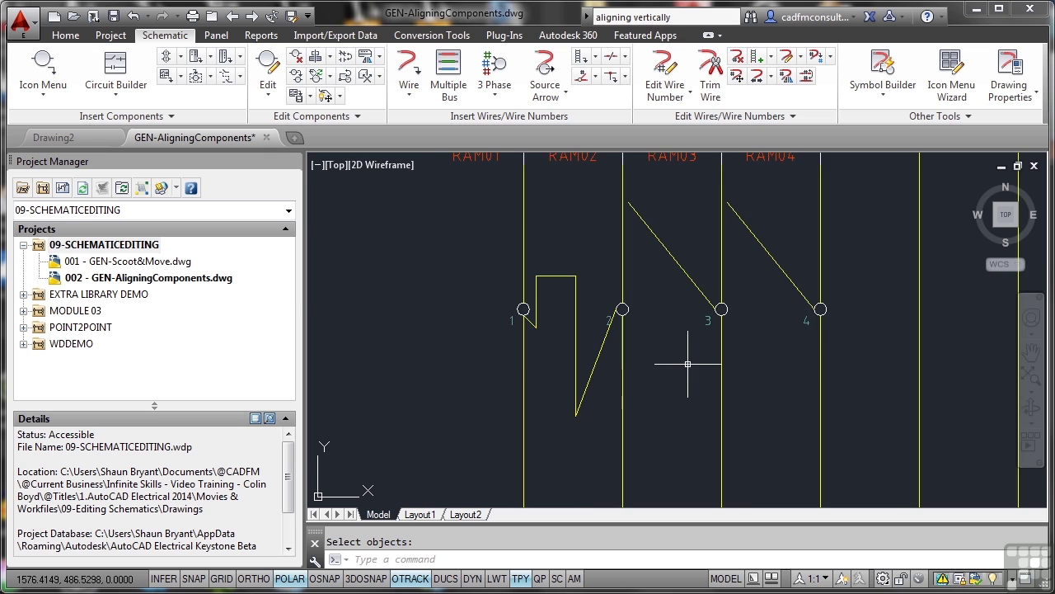
Select the seven bent and diagonal wire segments at connectors 1–4 and delete them
scroll(691, 359, "down", 2)
middle_click_drag(690, 363, 672, 419)
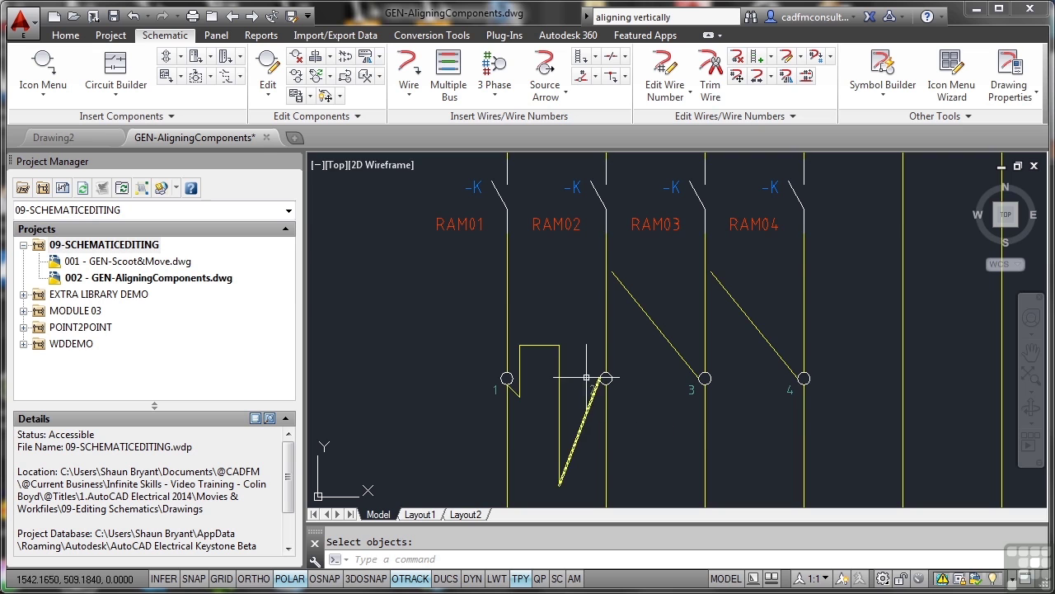
scroll(554, 398, "up", 2)
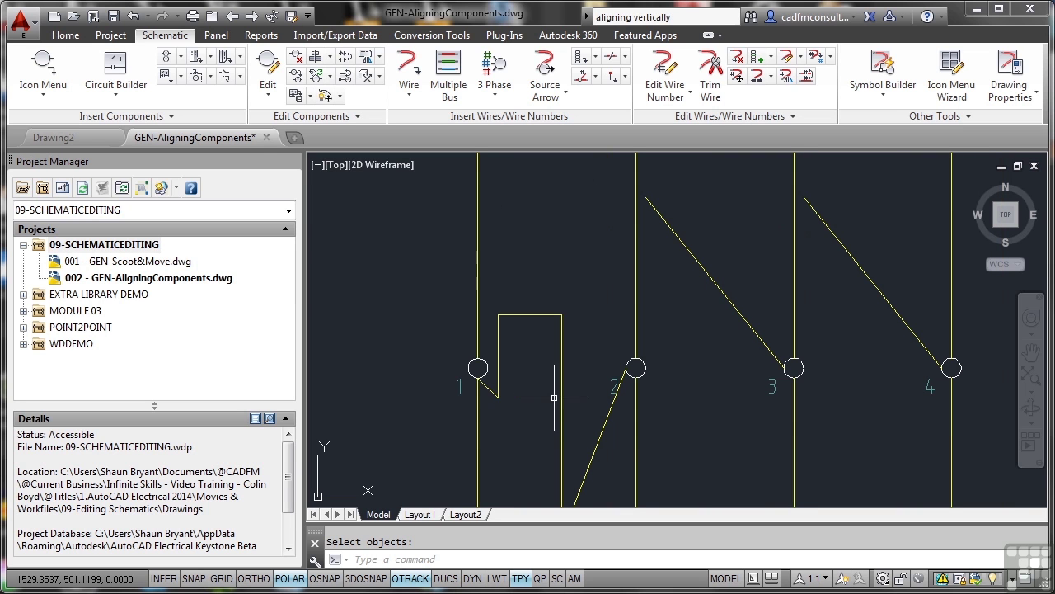
key("Escape")
left_click(484, 391)
left_click(497, 363)
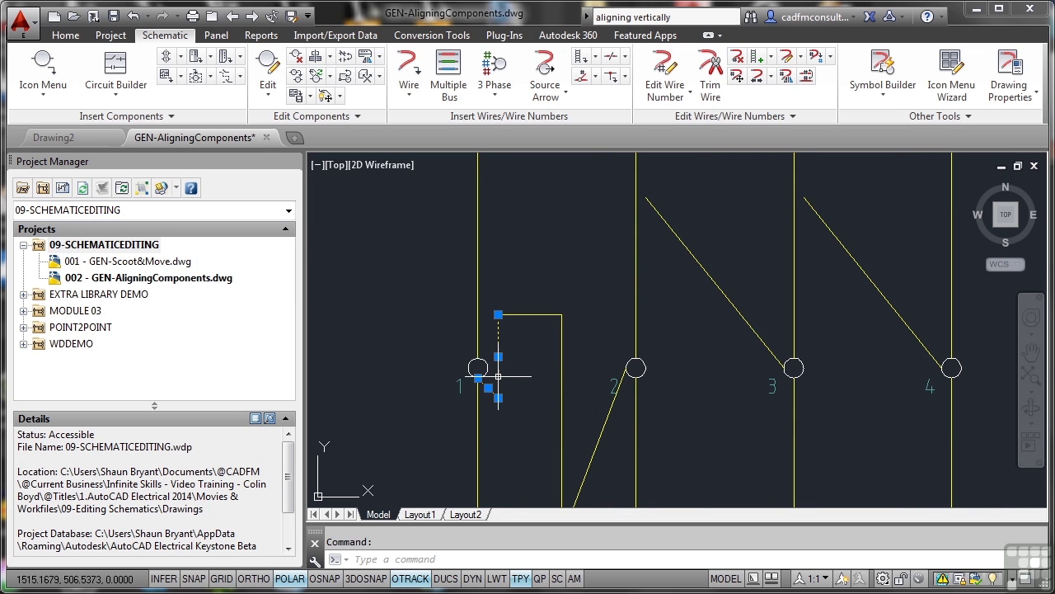
left_click(532, 315)
left_click(564, 364)
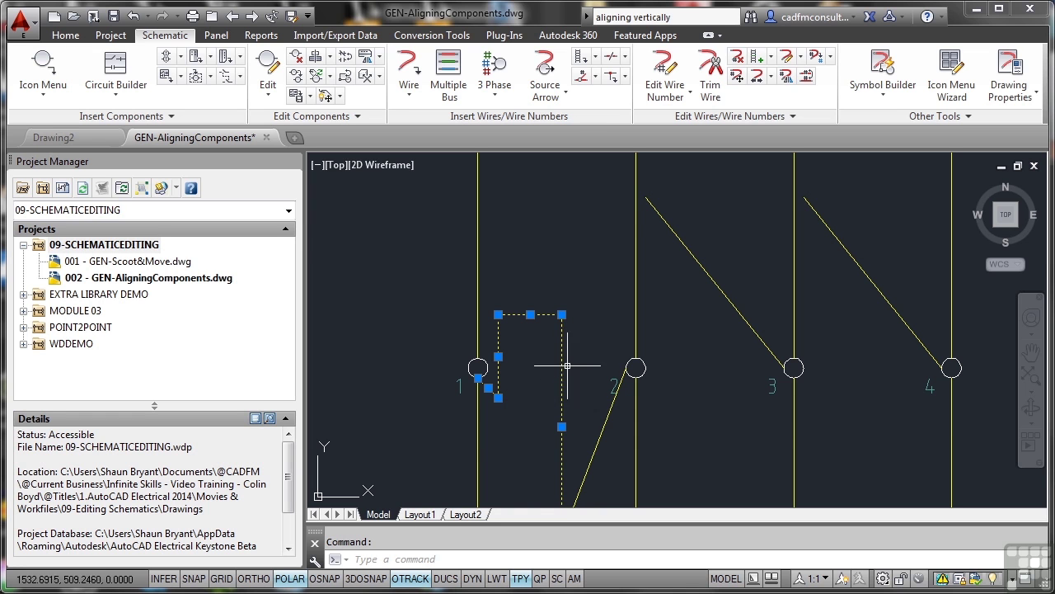
left_click(619, 404)
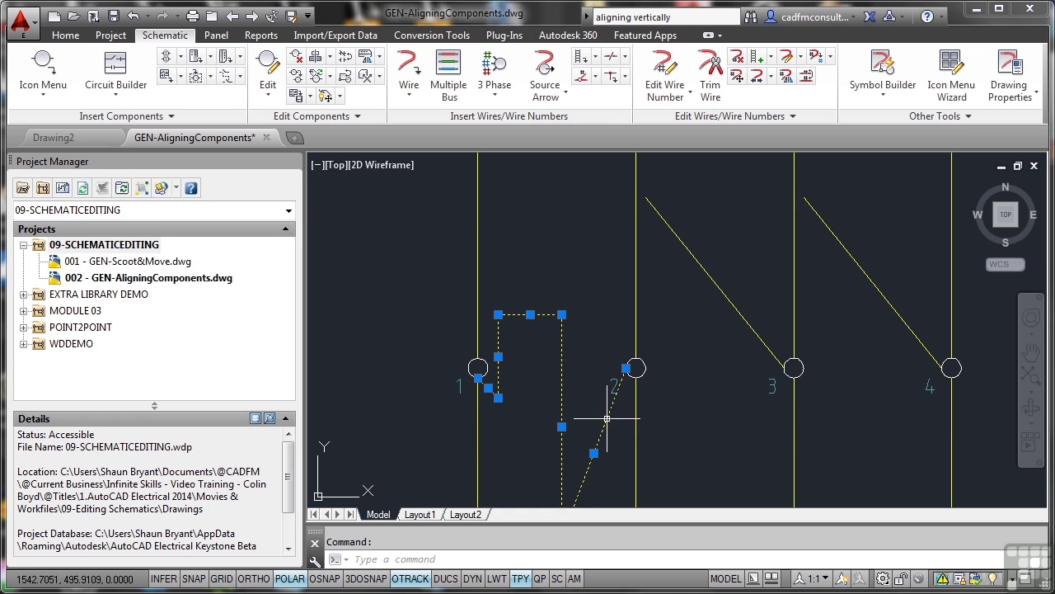
left_click(717, 297)
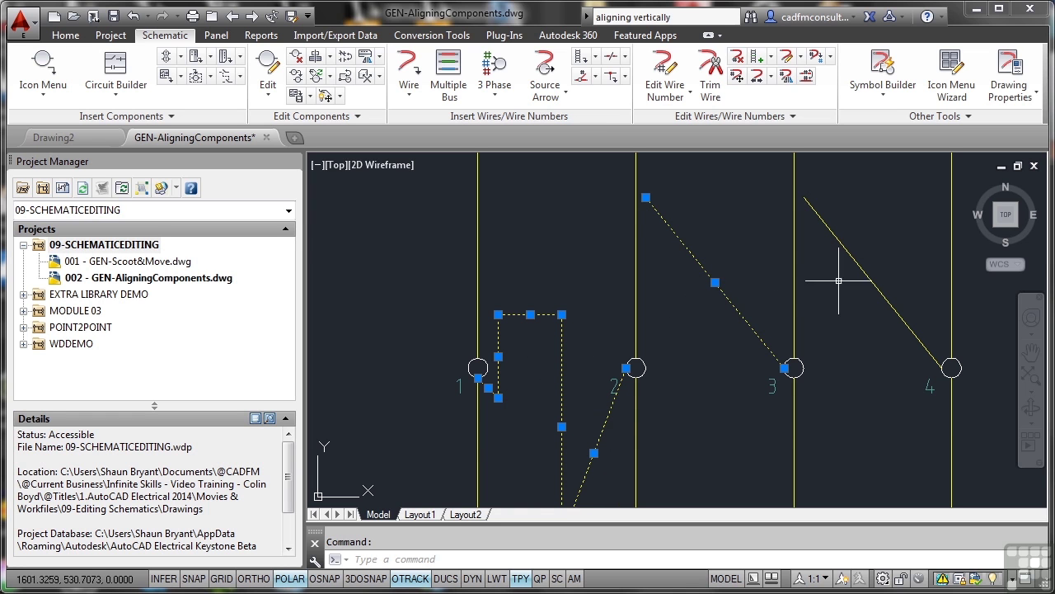
left_click(885, 296)
key("Delete")
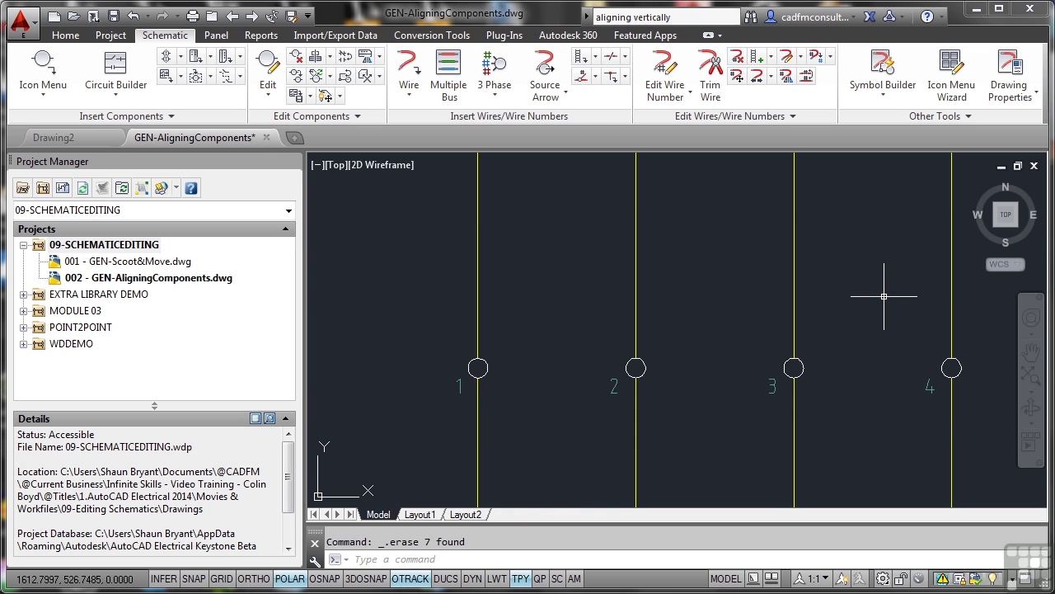
Draw a straight wire from connector 1 to connector 2 with OSNAP turned on
left_click(418, 105)
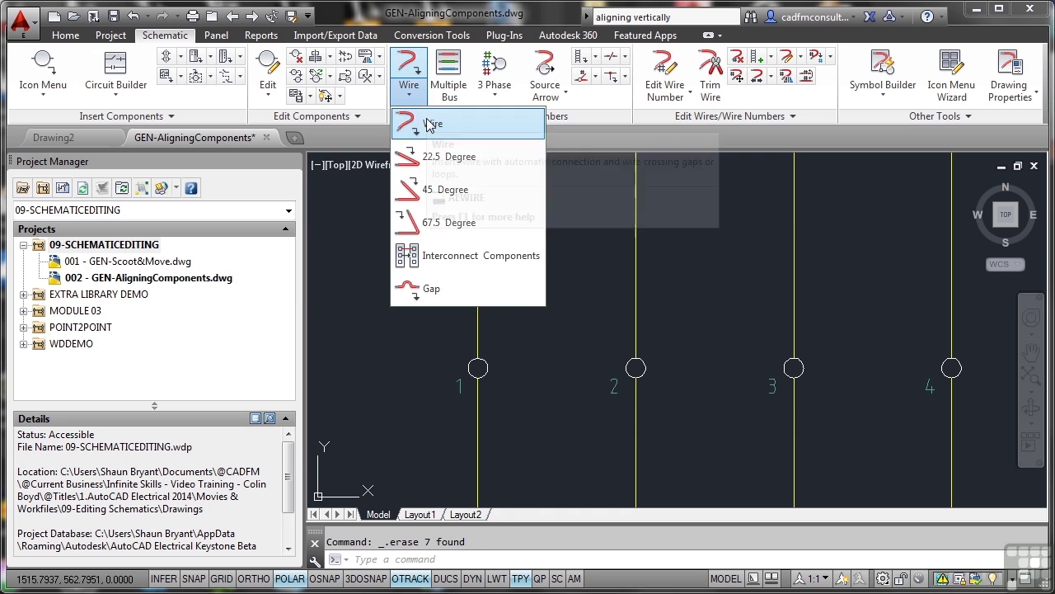
left_click(432, 123)
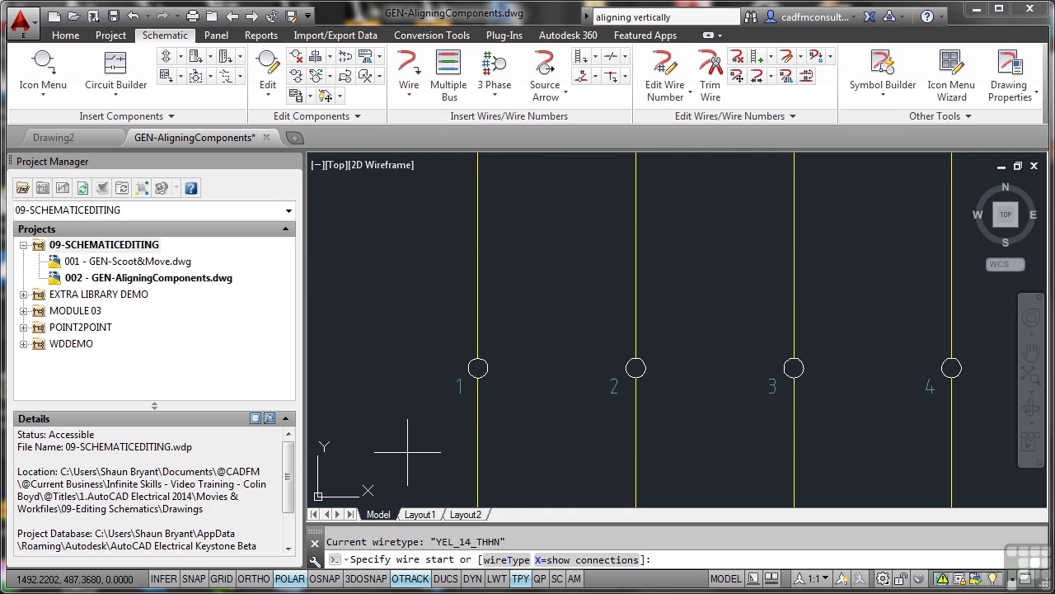
left_click(325, 579)
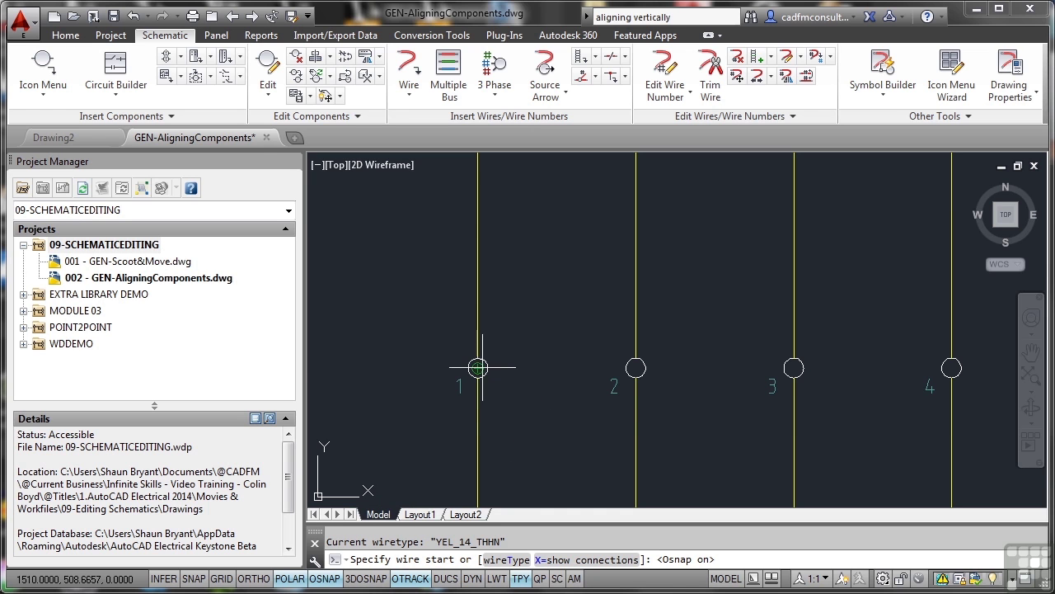
left_click(485, 368)
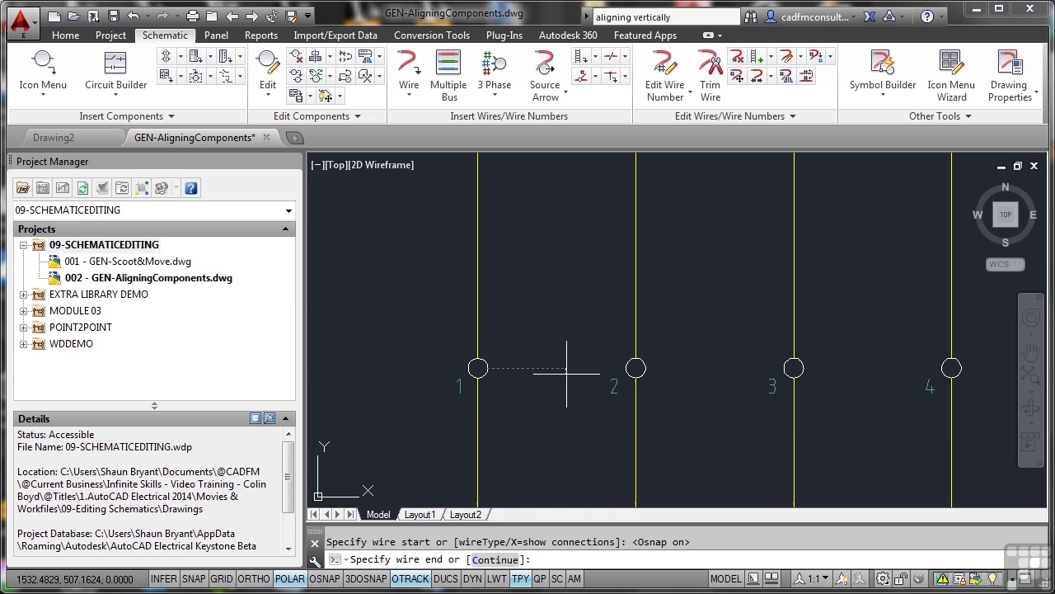
left_click(634, 367)
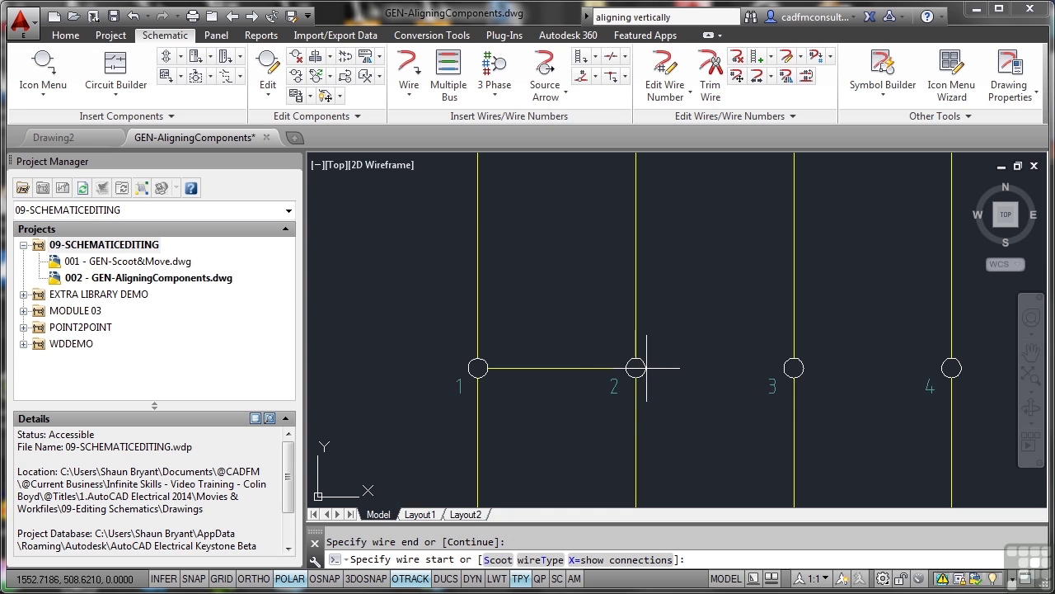
Draw wires from connector 2 to 3 and from 3 to 4, then zoom out to check them
left_click(325, 580)
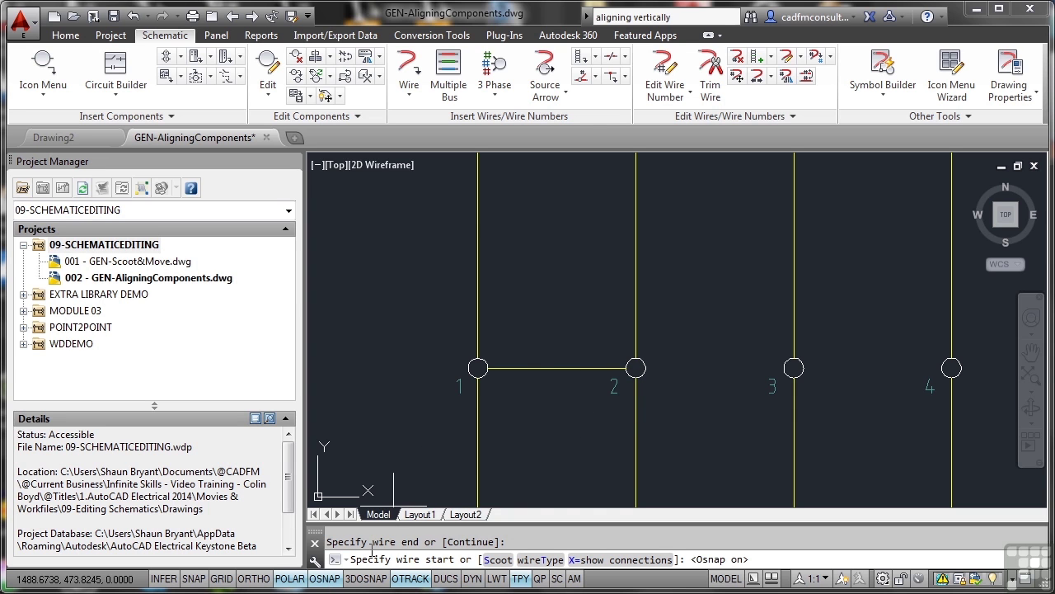
left_click(647, 375)
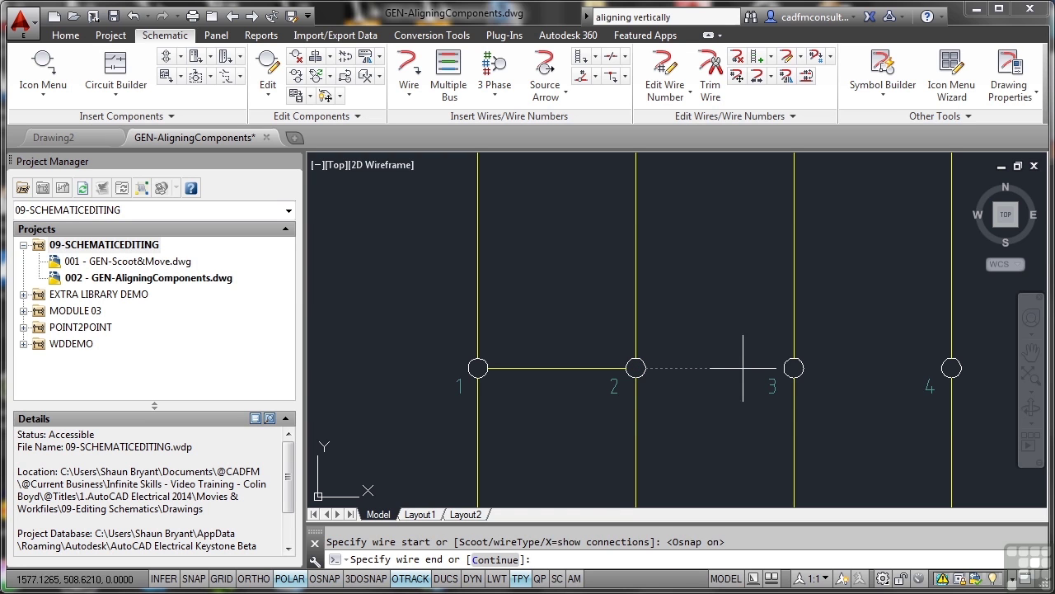
left_click(794, 368)
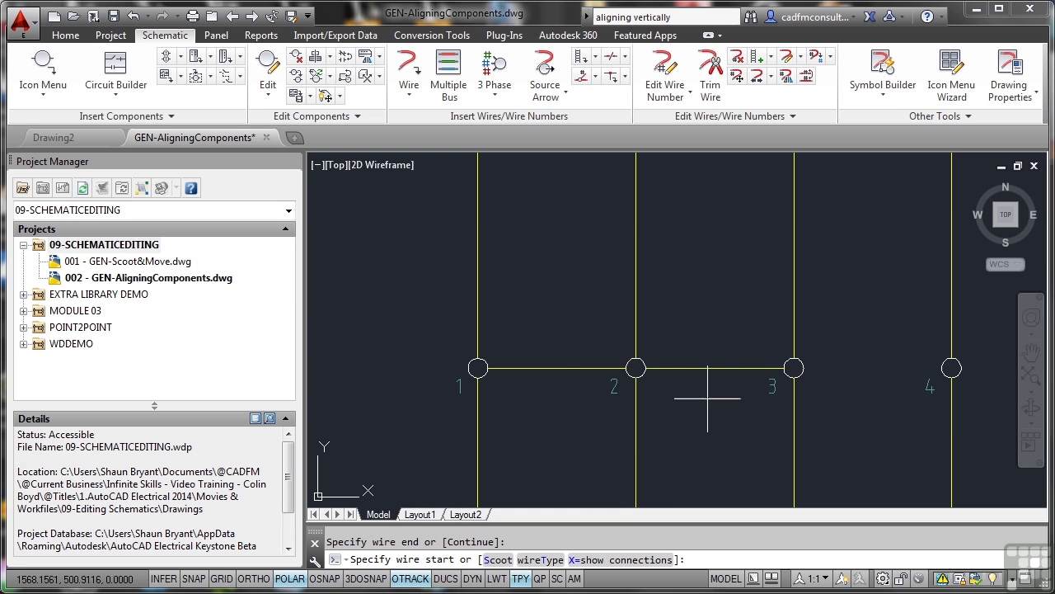
left_click(333, 579)
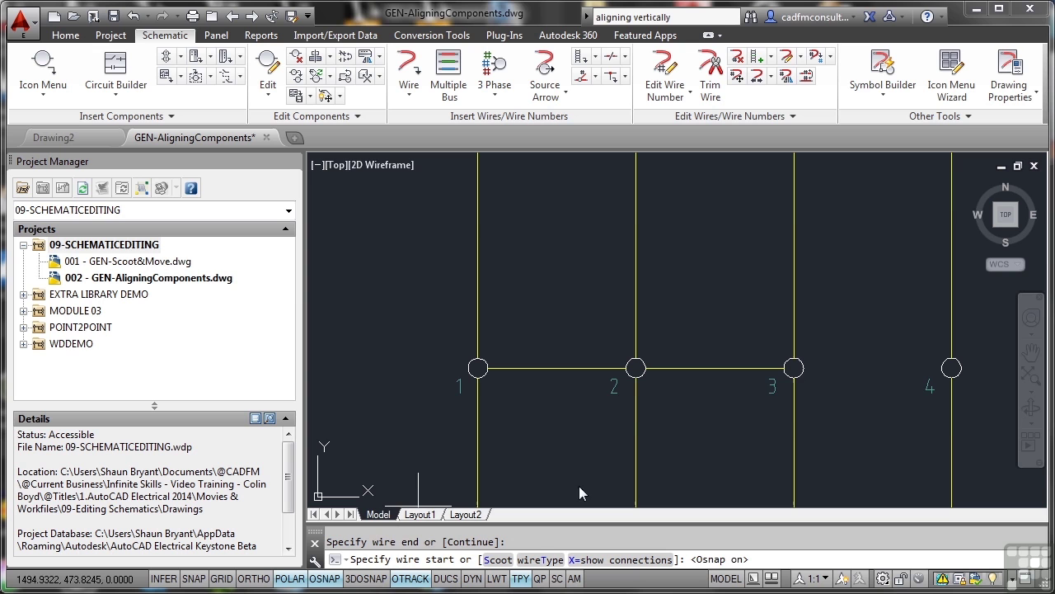
left_click(796, 368)
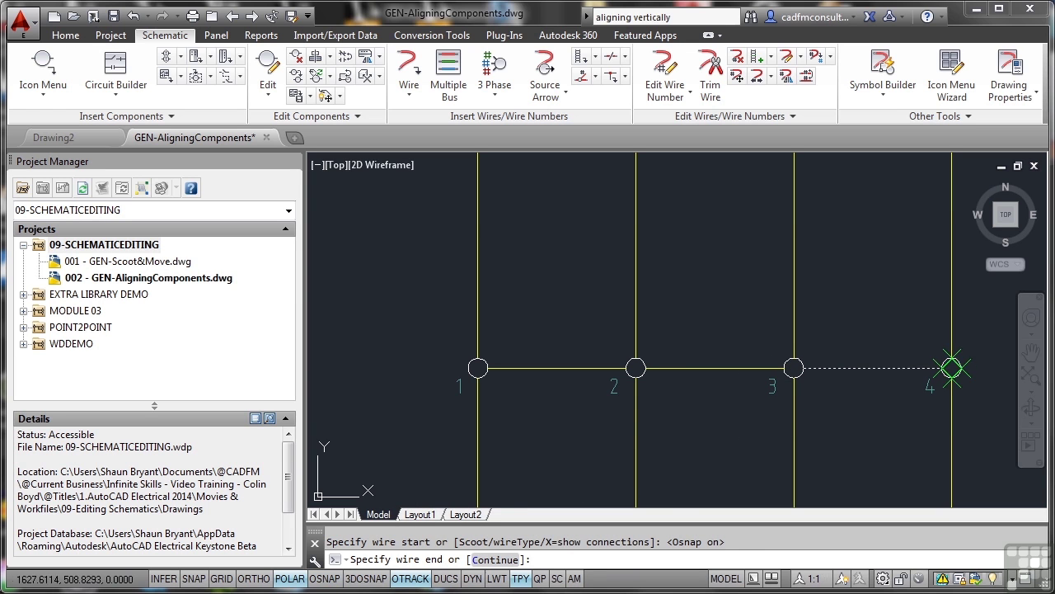
left_click(949, 368)
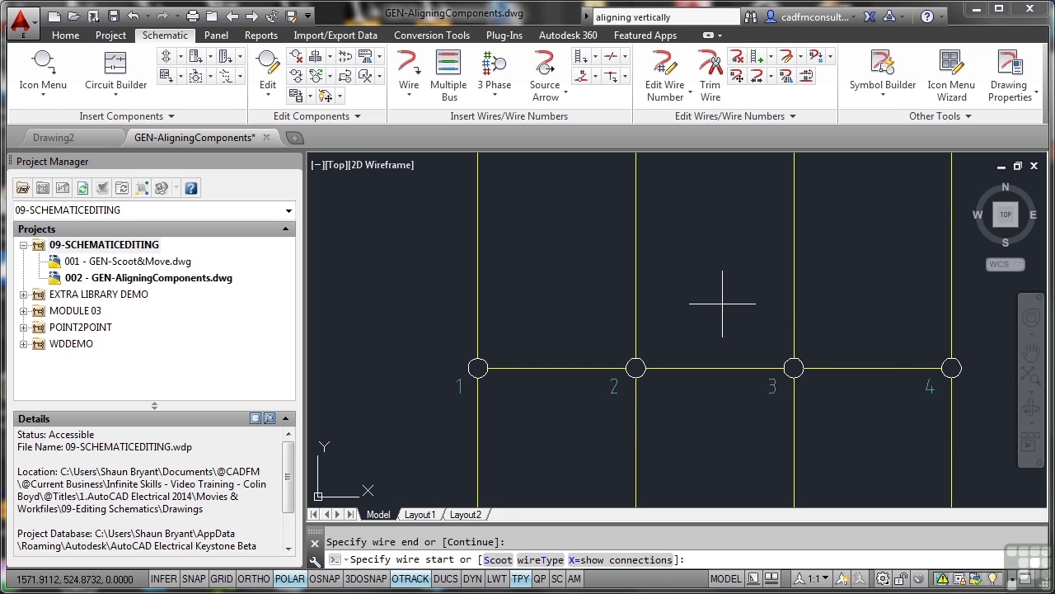
scroll(723, 304, "down", 4)
middle_click_drag(730, 262, 720, 321)
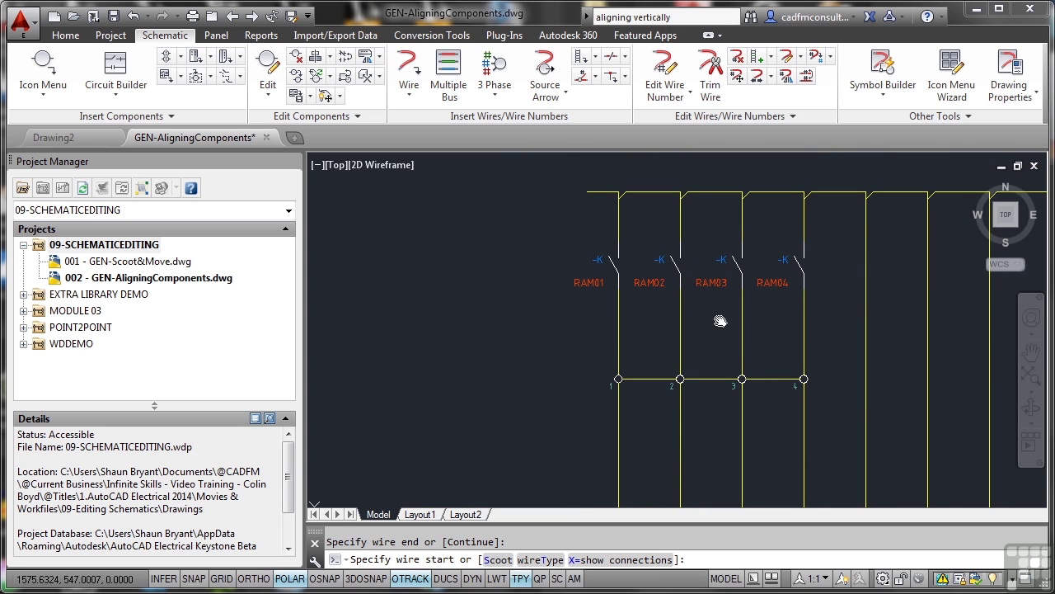